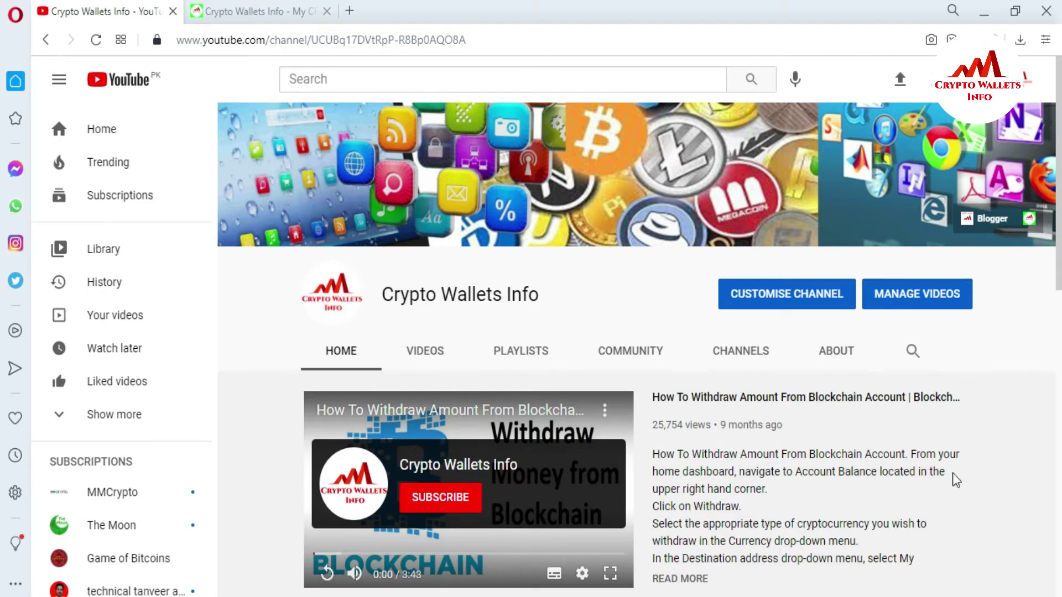
- Switch to the Raven Core wallet's Overview, showing 0 RVN available, pending and total while syncing
left_click(245, 12)
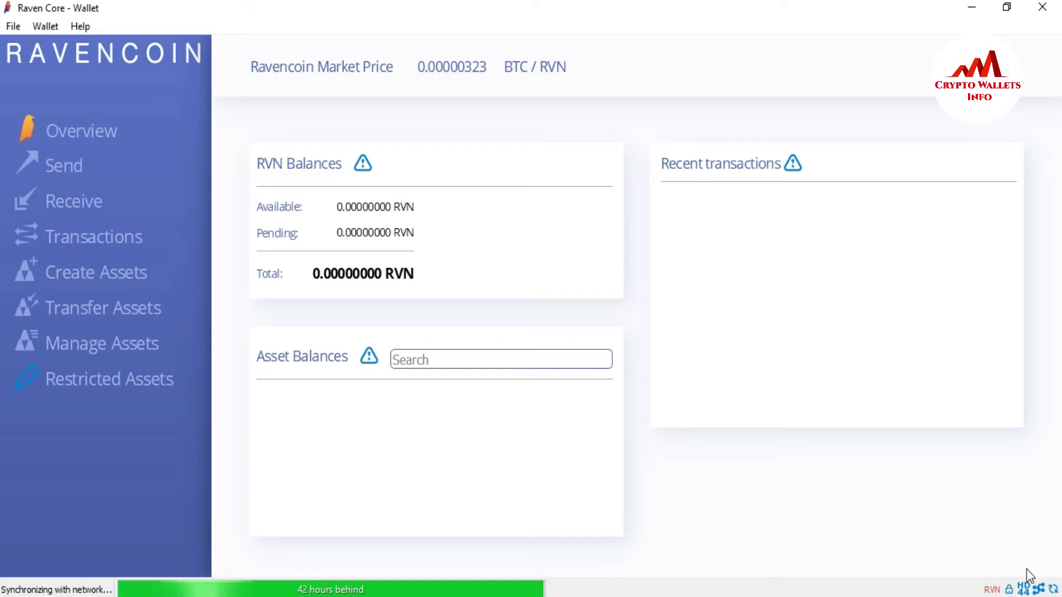
mouse_move(1054, 591)
- Open the Debug Window console from Help and delete the leftover 'walletpassphrase' from its command line
left_click(79, 24)
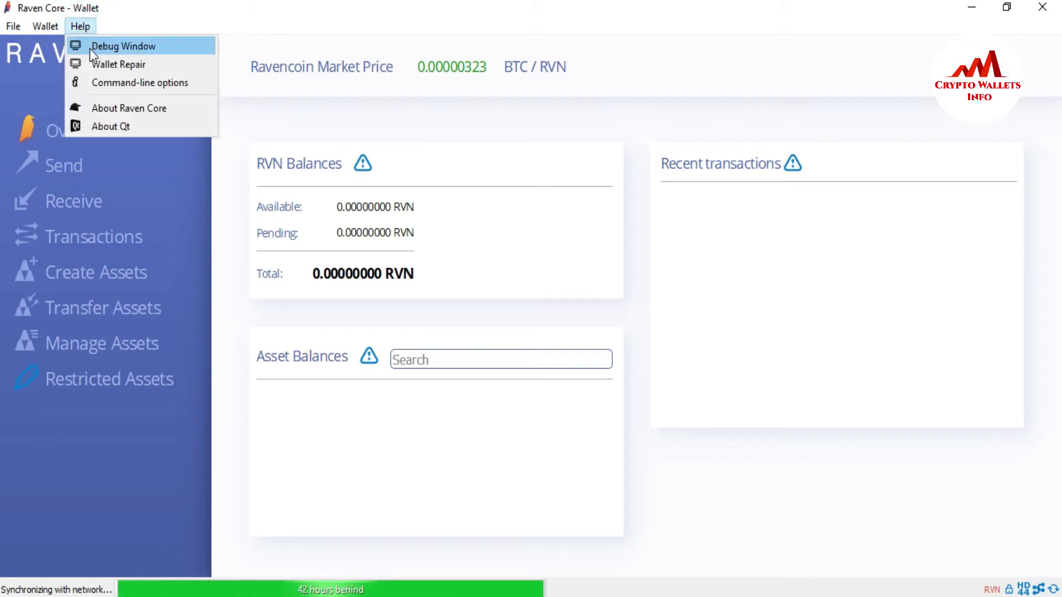
left_click(135, 48)
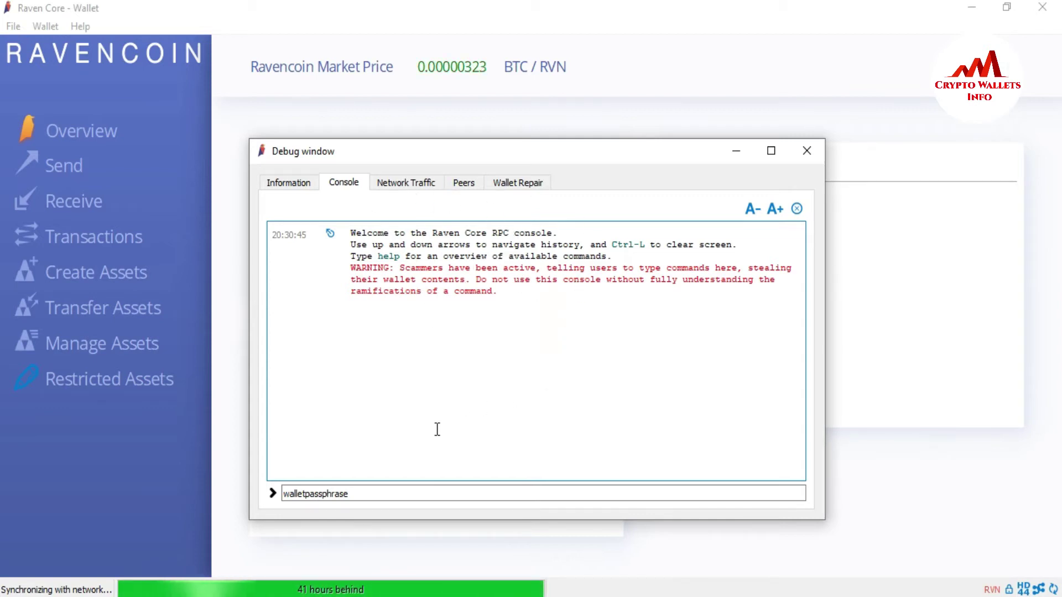
left_click(380, 493)
left_click_drag(379, 493, 231, 486)
key("BackSpace")
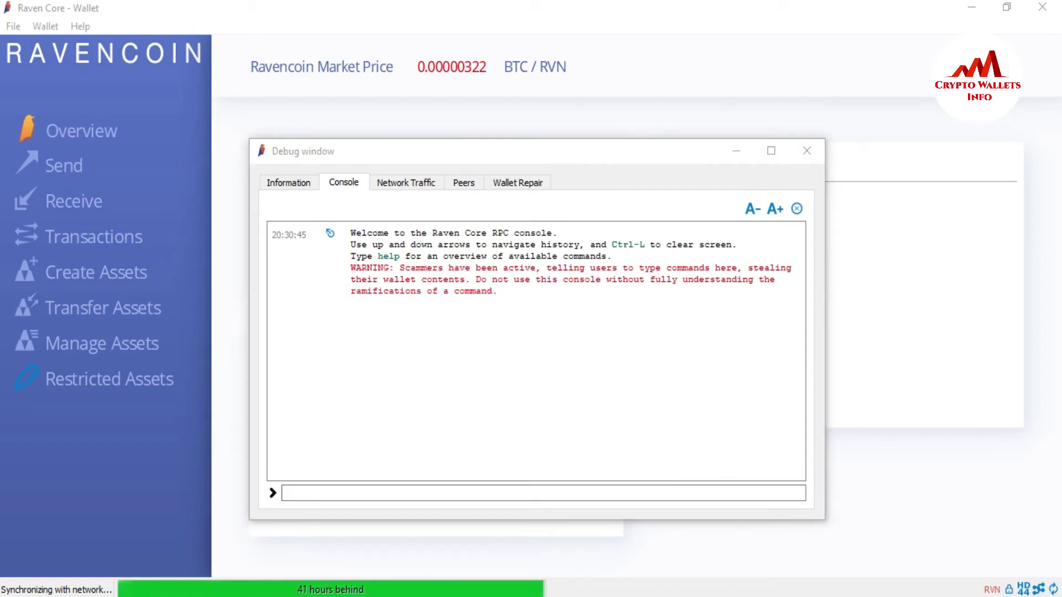
- Bring up the paper-wallet generator page with the generated wallet's public address and private key
mouse_move(747, 596)
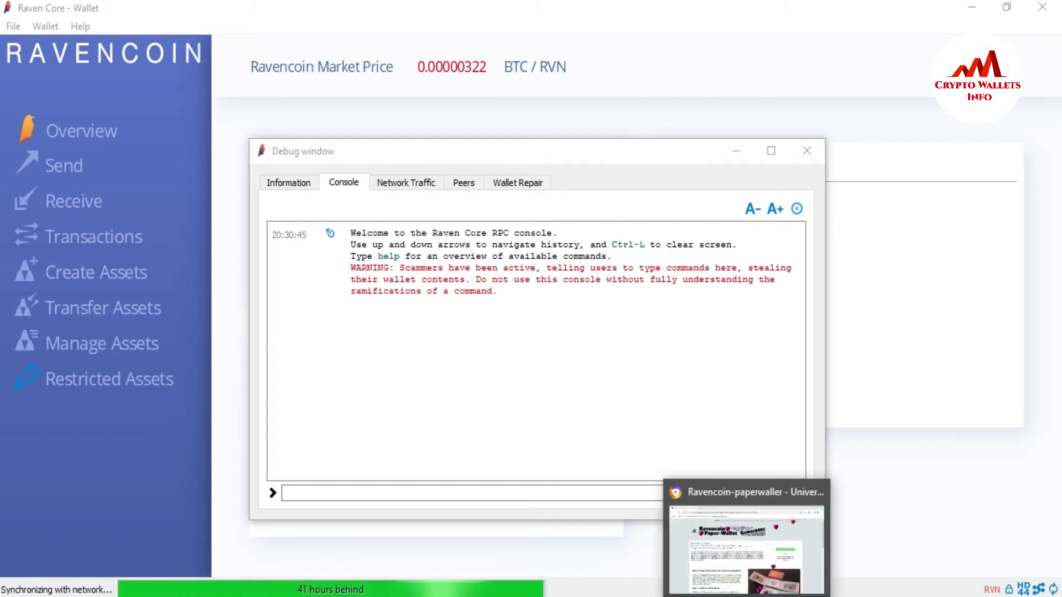
left_click(746, 547)
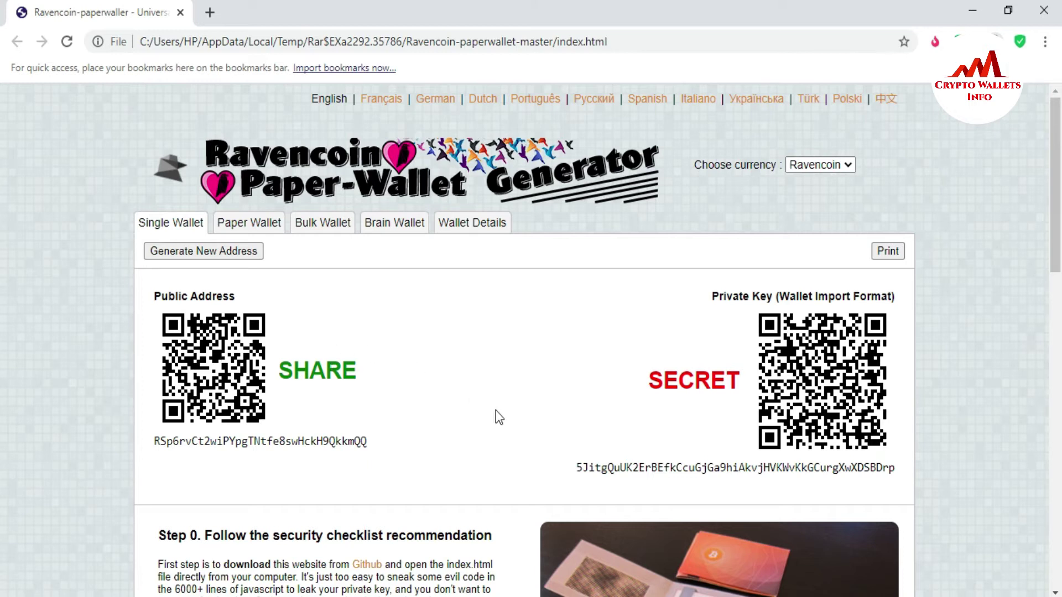
left_click(579, 467)
left_click(577, 469)
- Select the wallet's whole public address, then its full WIF private key
left_click(157, 441)
key("shift+End")
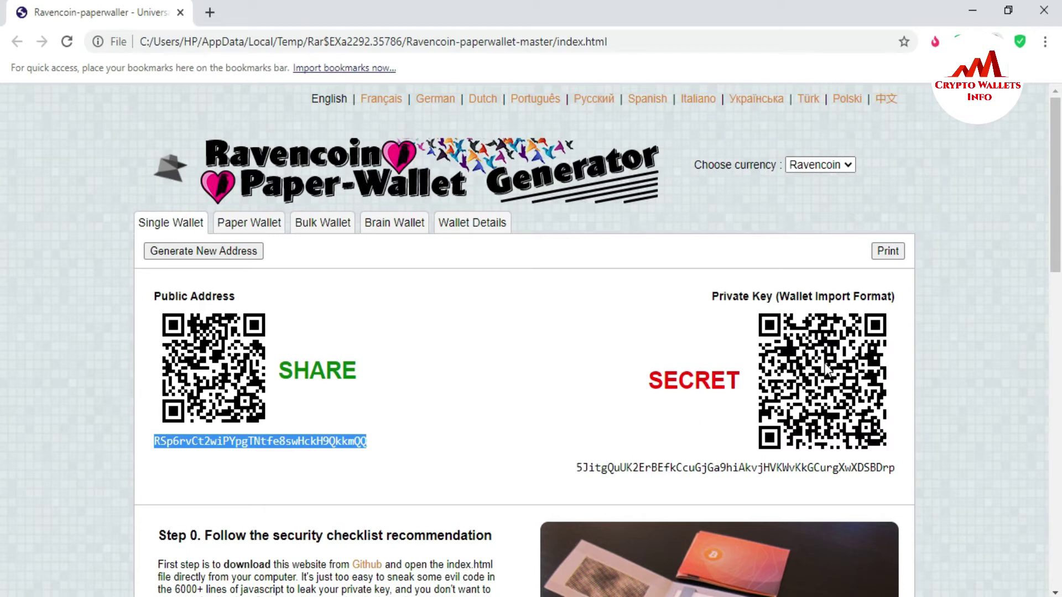
left_click_drag(576, 470, 688, 473)
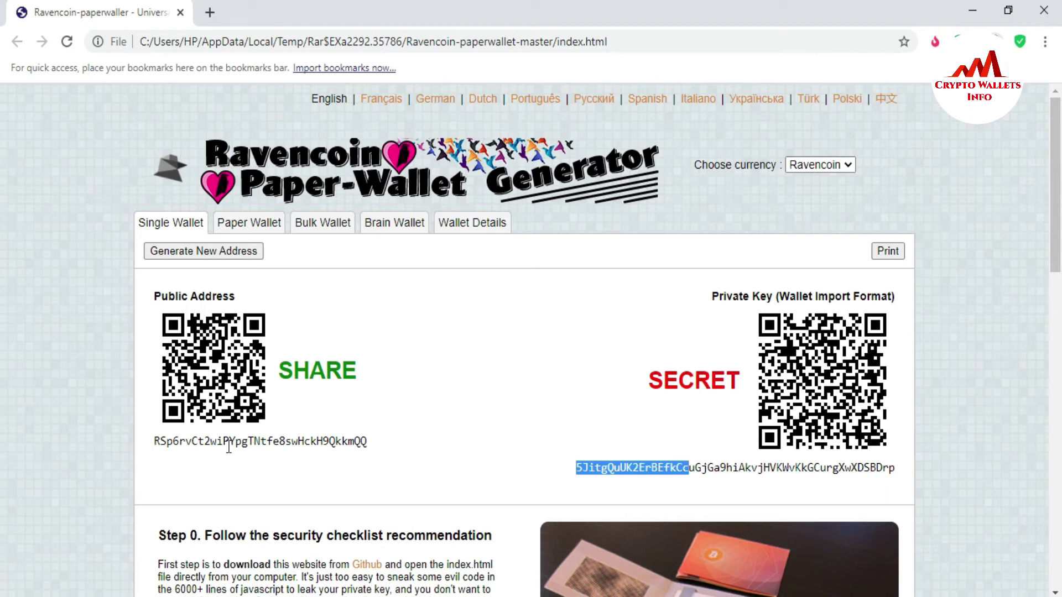
left_click(523, 429)
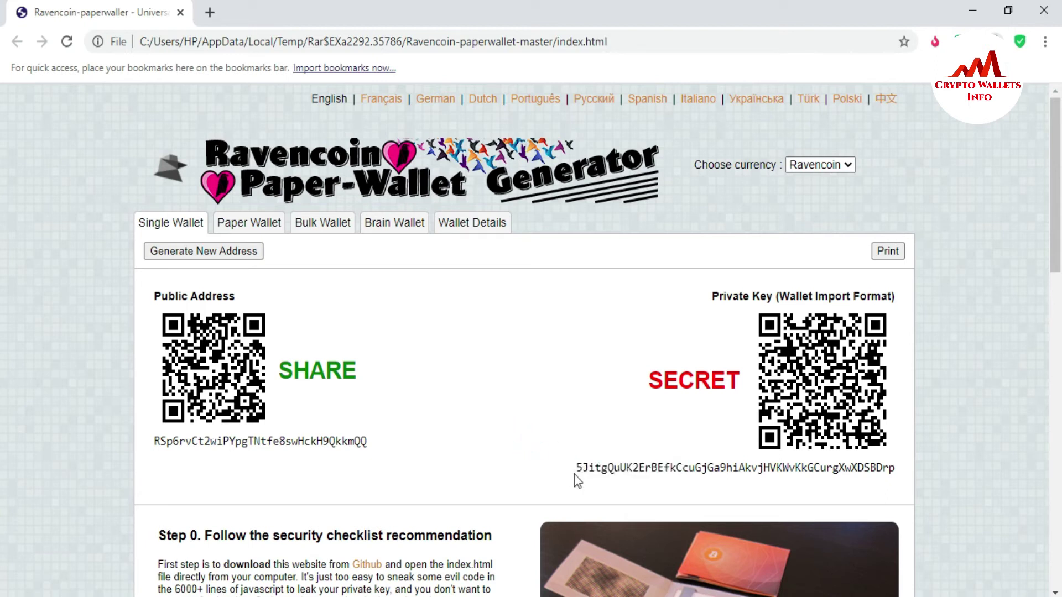
left_click_drag(577, 468, 592, 470)
left_click_drag(592, 470, 904, 474)
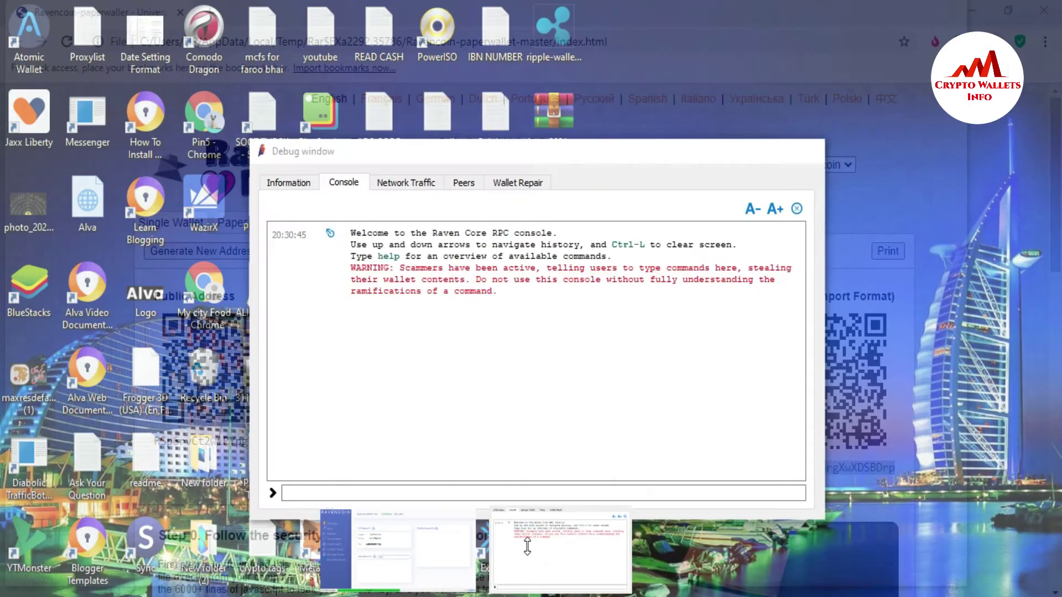
- Bring the Raven Core debug console window back to the front
left_click(530, 548)
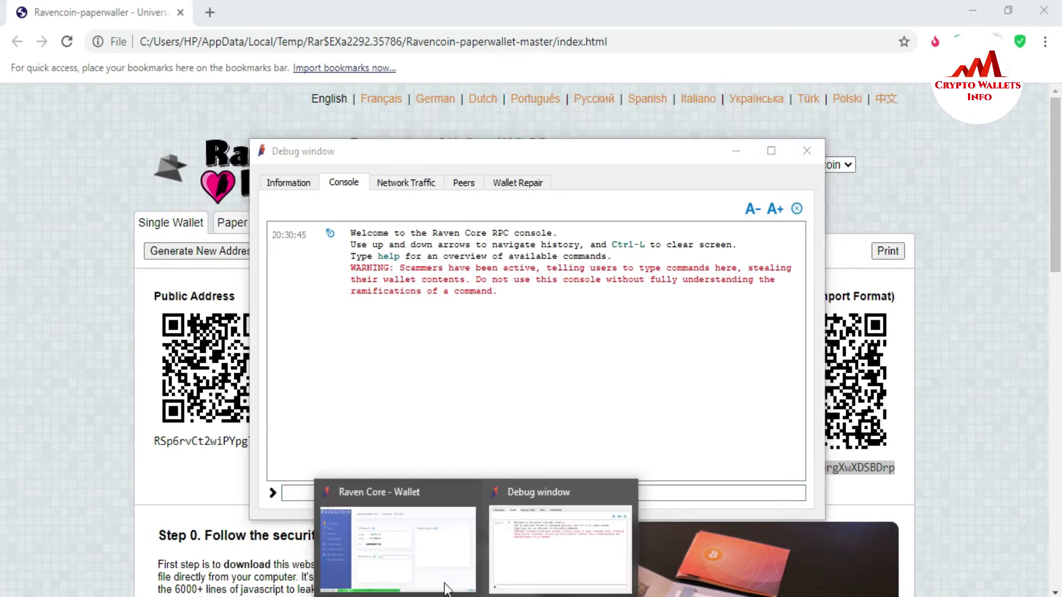
left_click(431, 569)
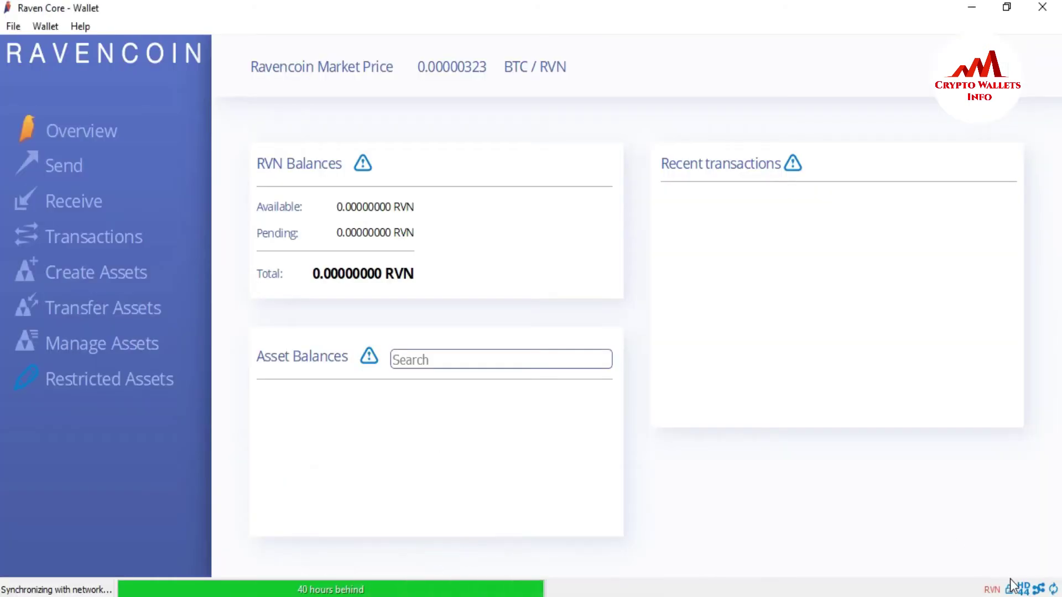
mouse_move(1010, 592)
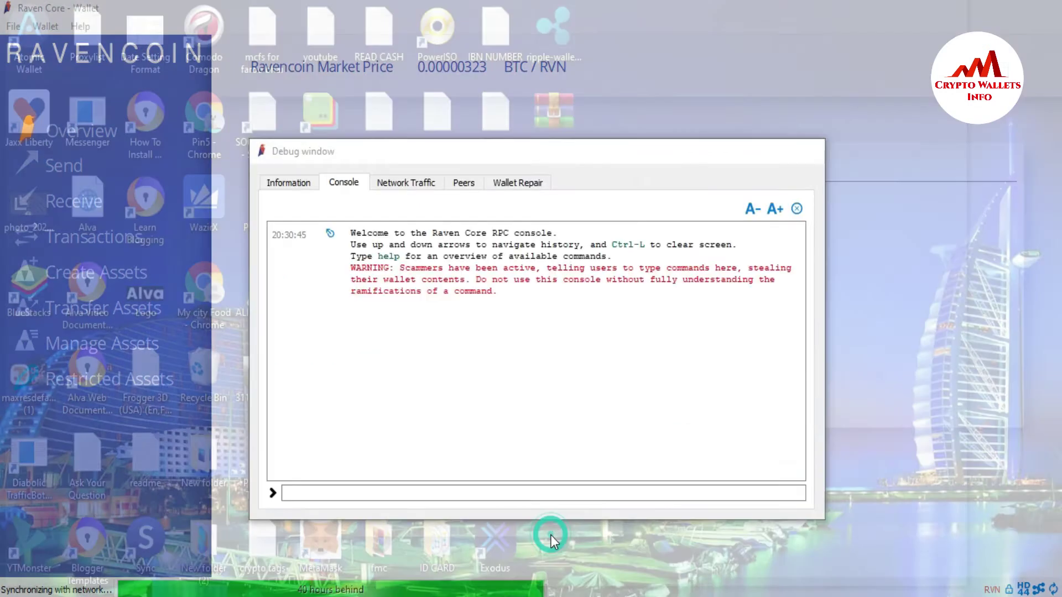
left_click(550, 535)
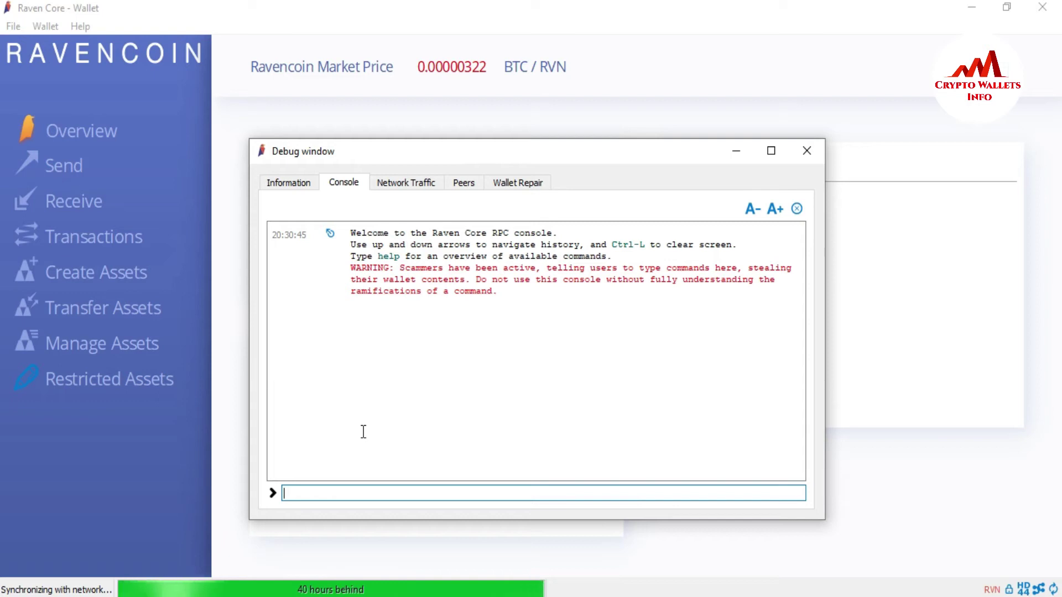
- Enter 'importprivkey' in the console via 'im' autocomplete, then select it for copying
left_click(301, 494)
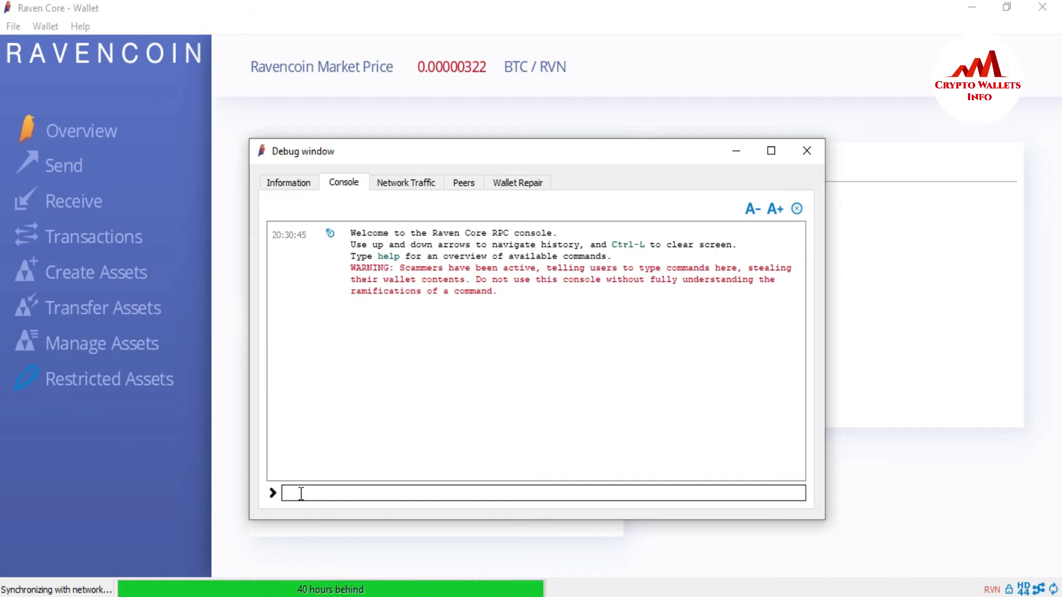
type("importprivkey")
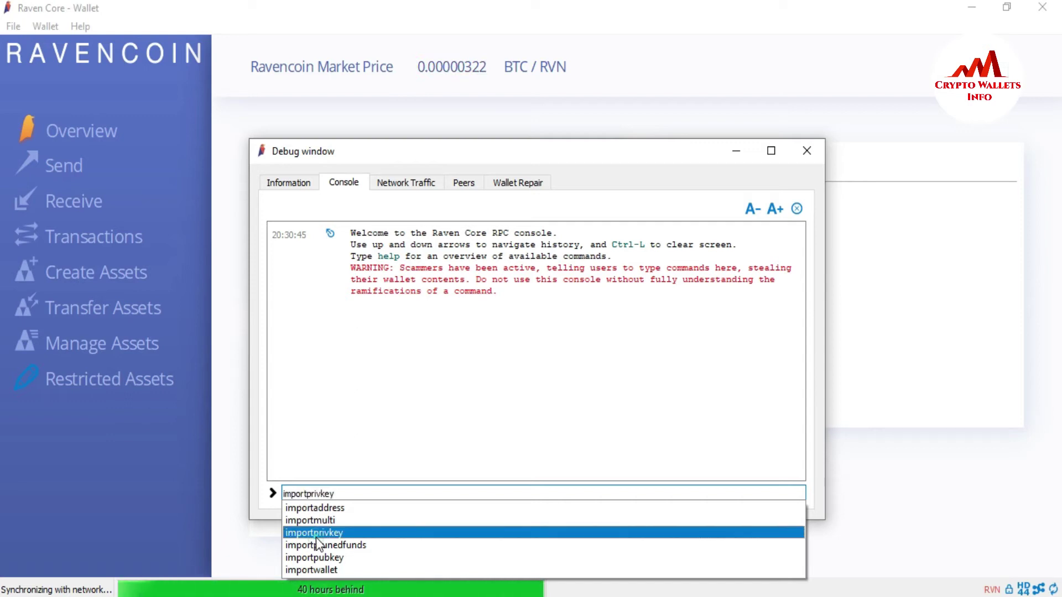
left_click(316, 534)
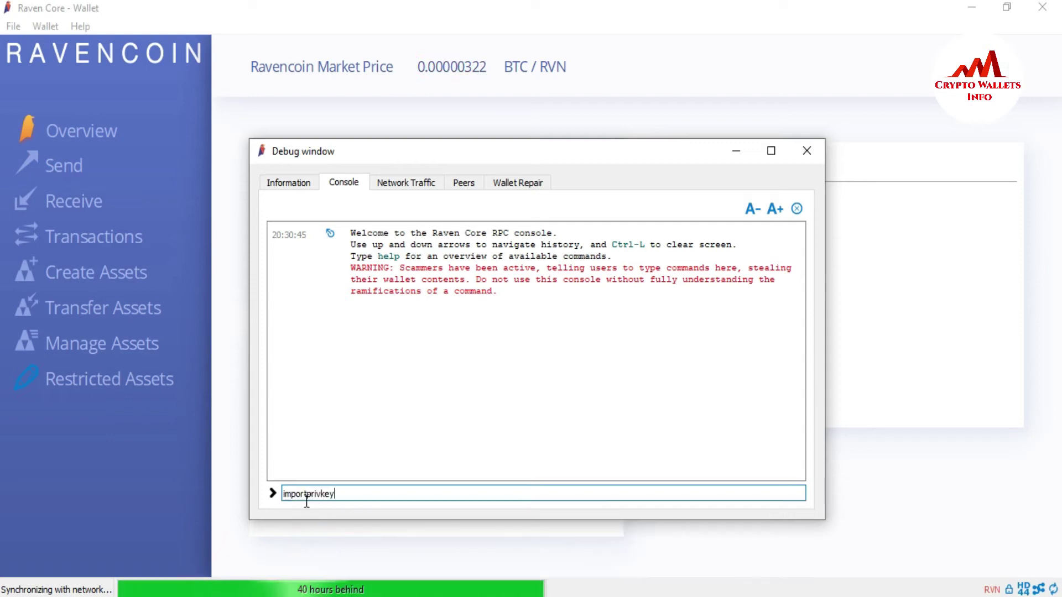
double_click(350, 492)
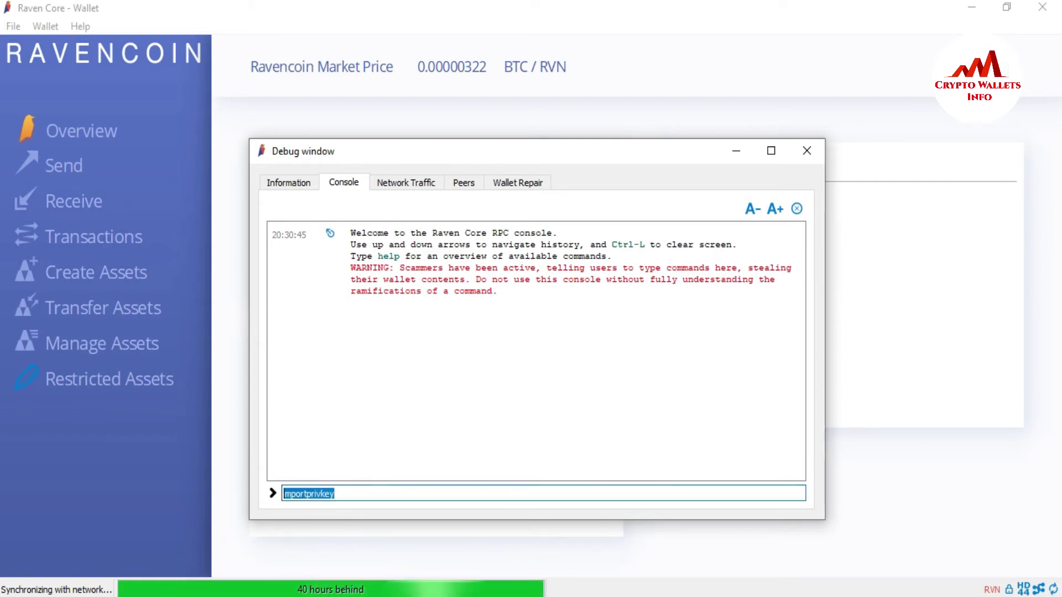
key("alt+Tab")
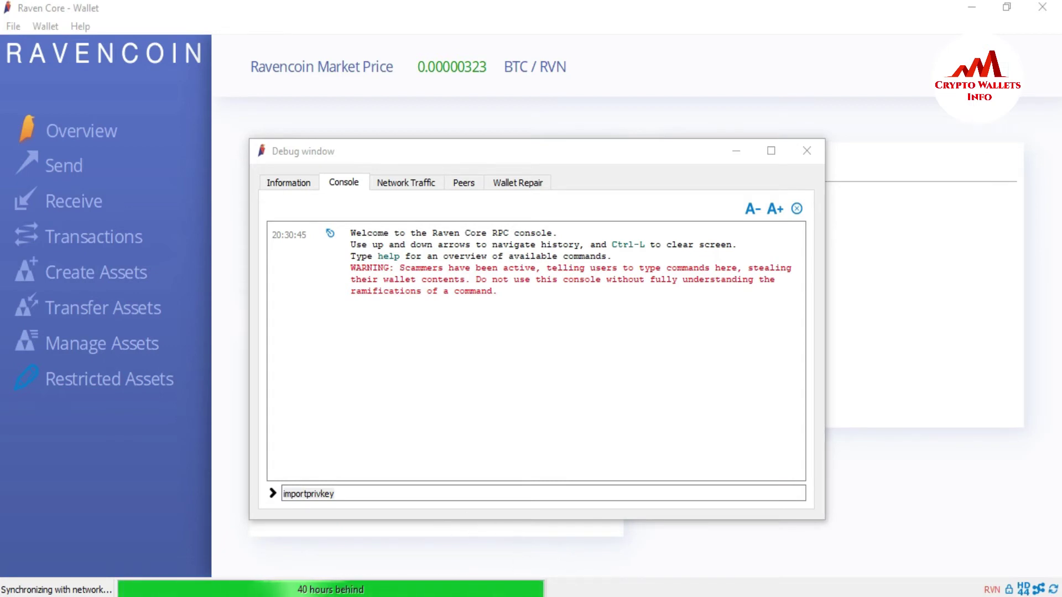
- Switch to Notepad and delete the old note lines
key("alt+Tab")
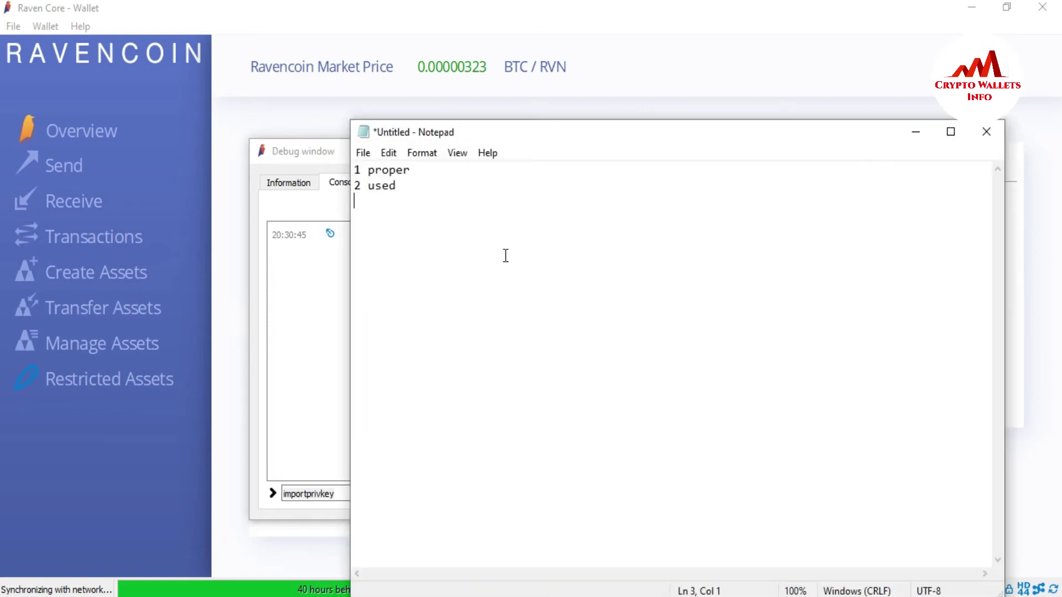
left_click_drag(402, 197, 360, 153)
key("Delete")
key("BackSpace")
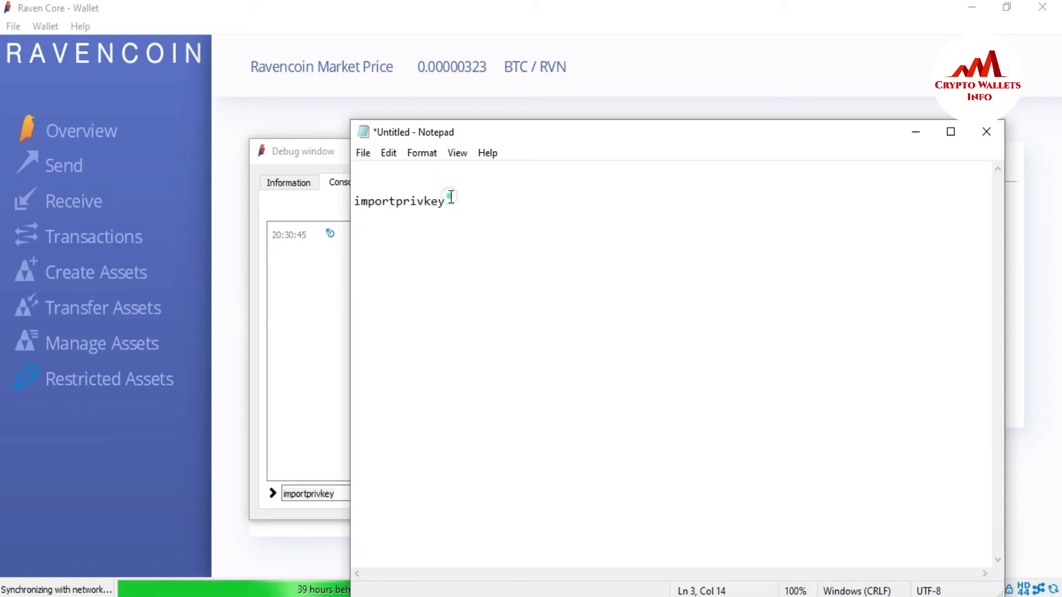
- Enlarge the importprivkey text in Notepad to font size 36
left_click_drag(448, 201, 354, 200)
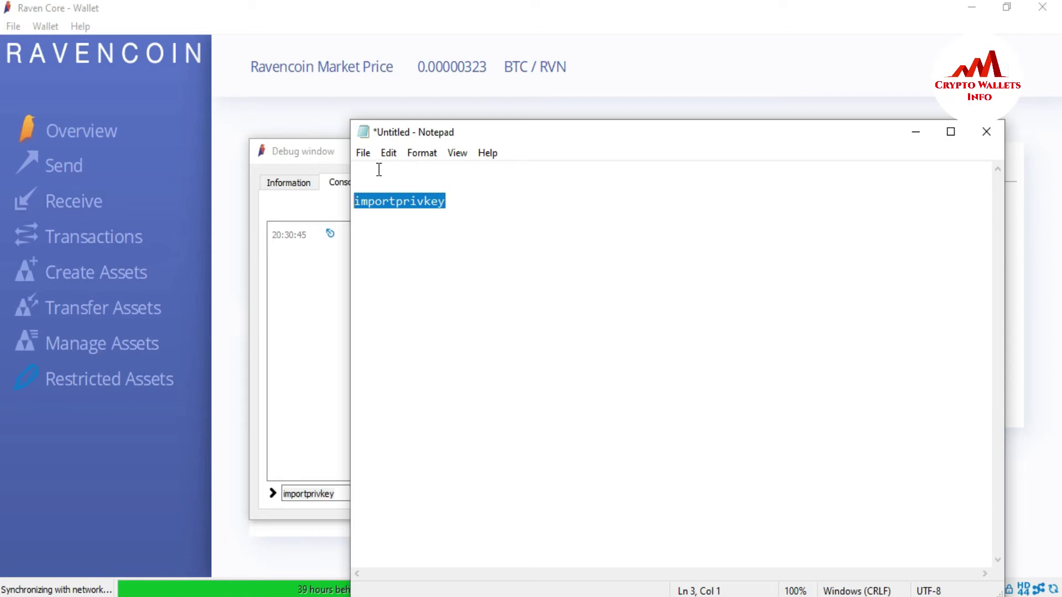
left_click(425, 154)
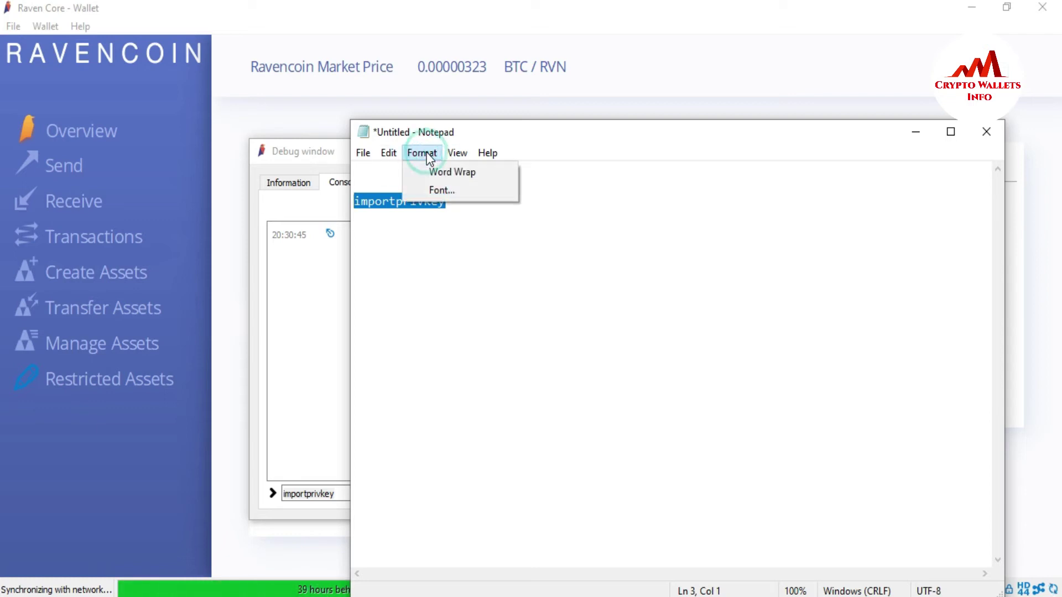
left_click(436, 189)
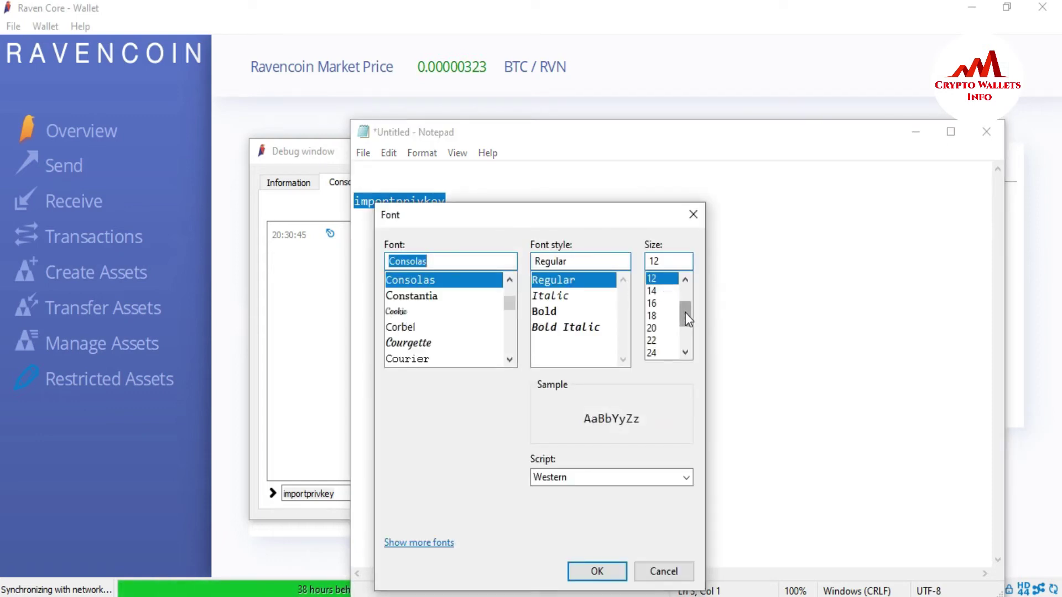
left_click_drag(685, 313, 688, 347)
left_click(651, 328)
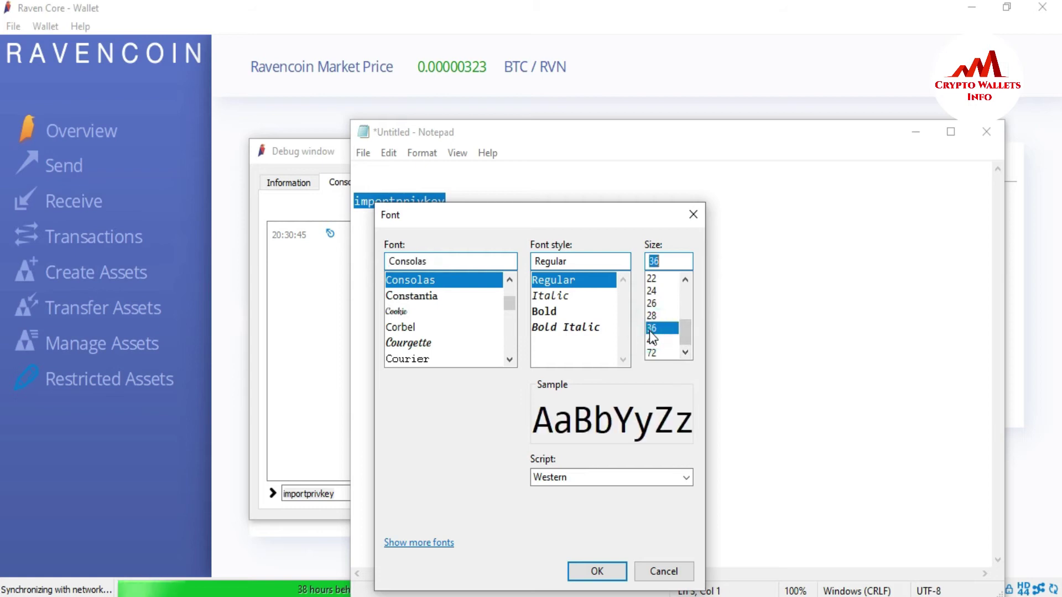
left_click(597, 572)
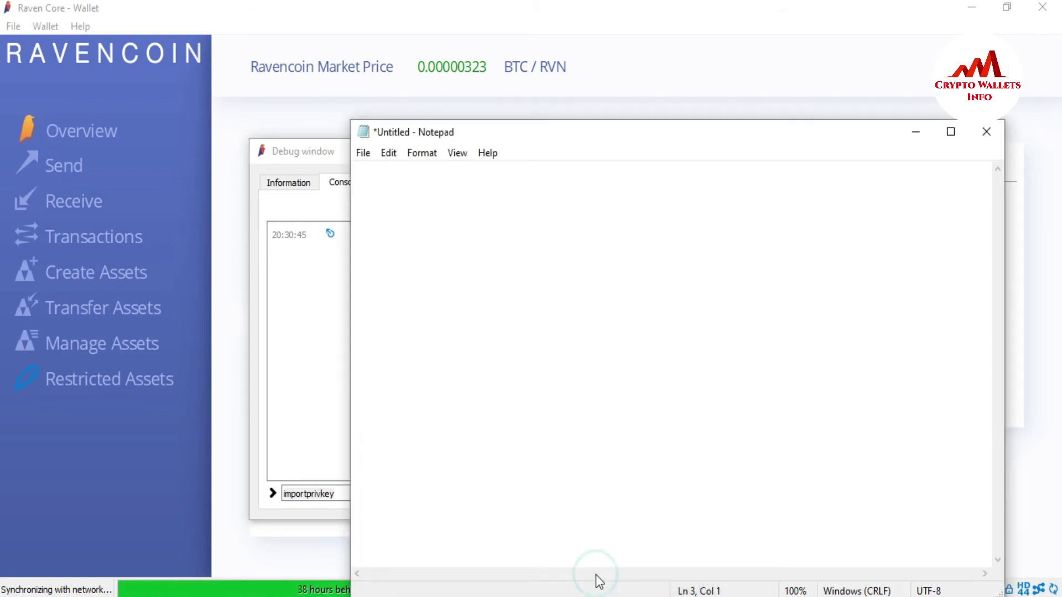
left_click(458, 368)
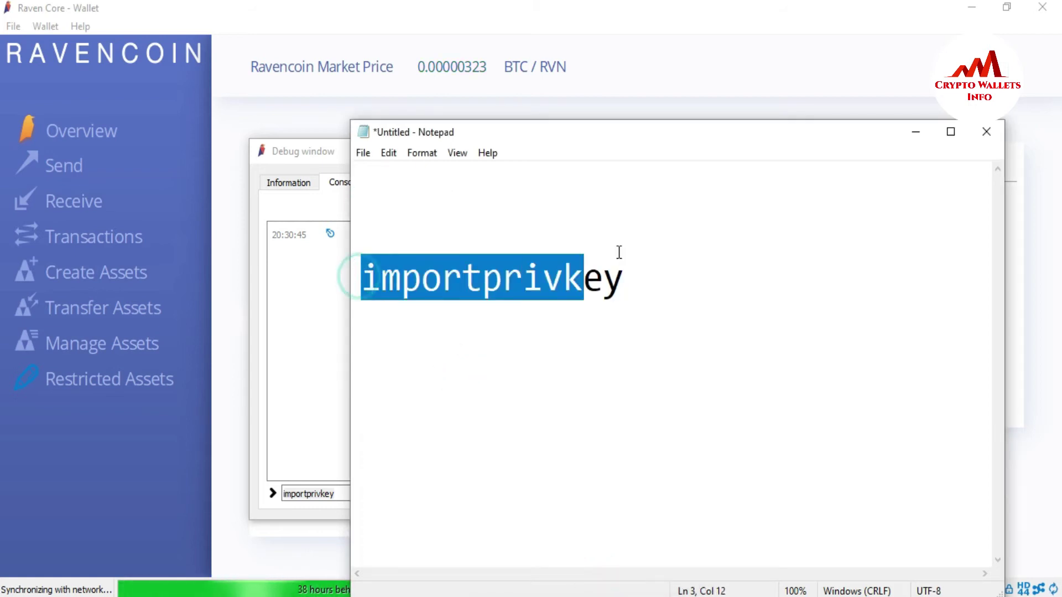